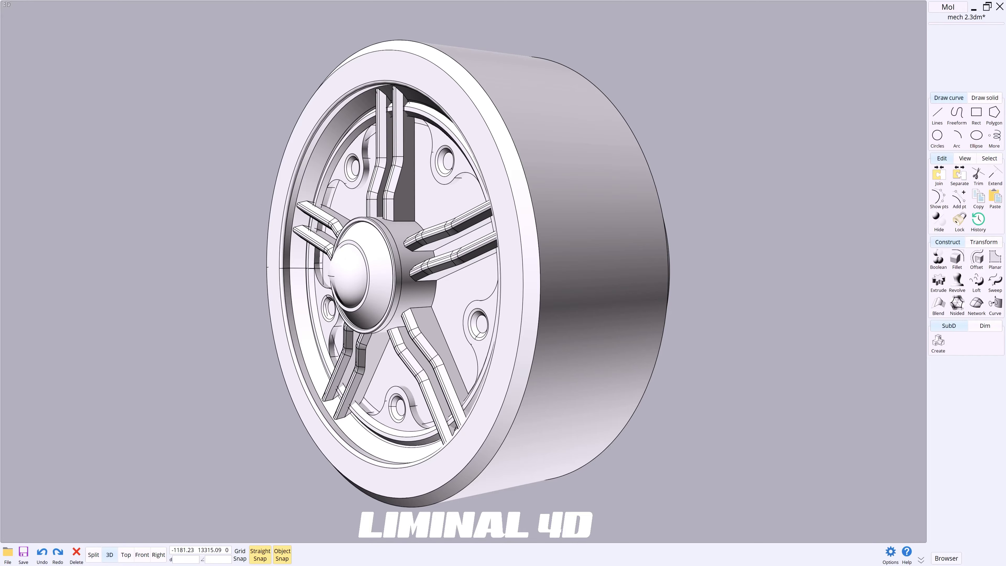
right_click_drag(222, 465, 265, 460)
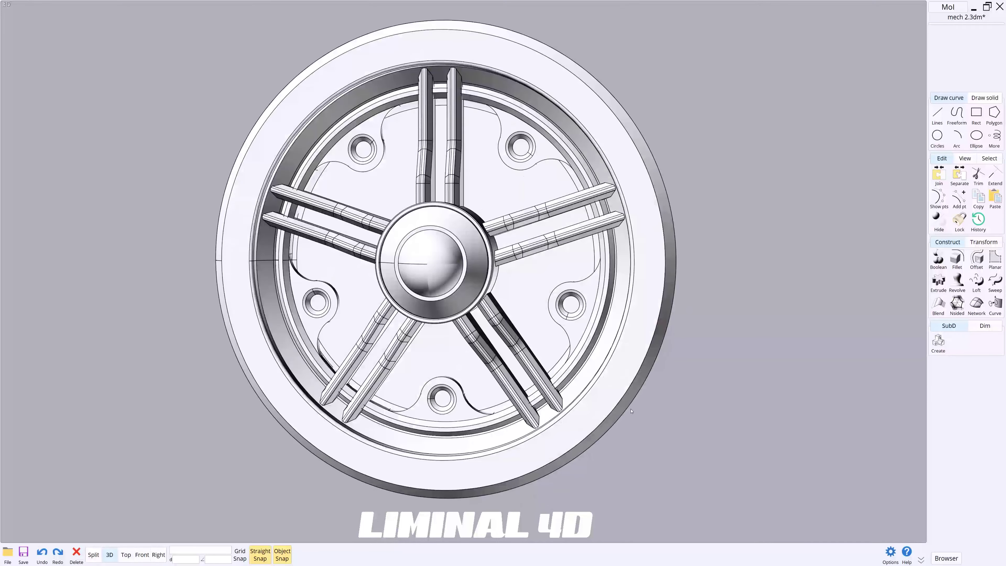
right_click_drag(638, 411, 625, 411)
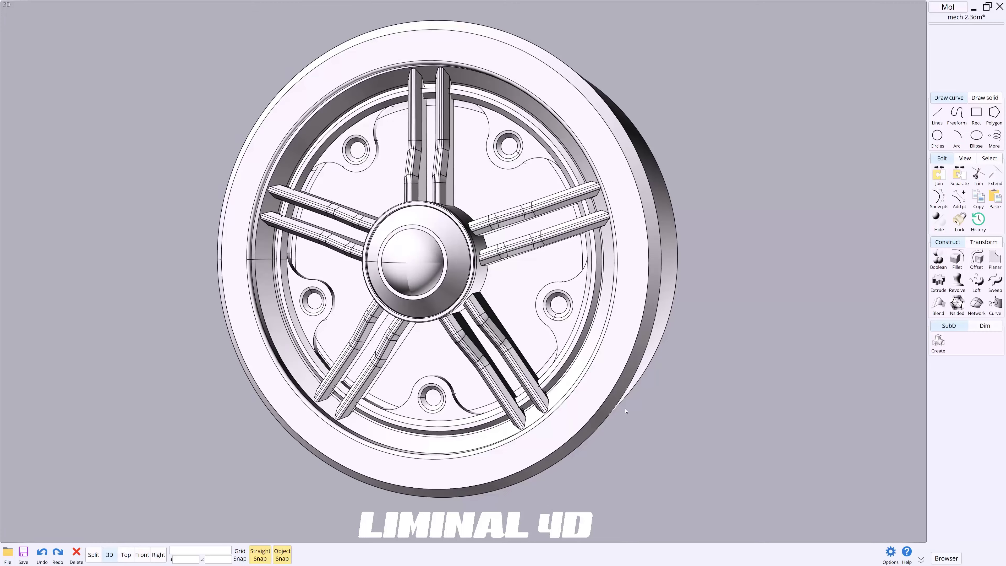
left_click(558, 337)
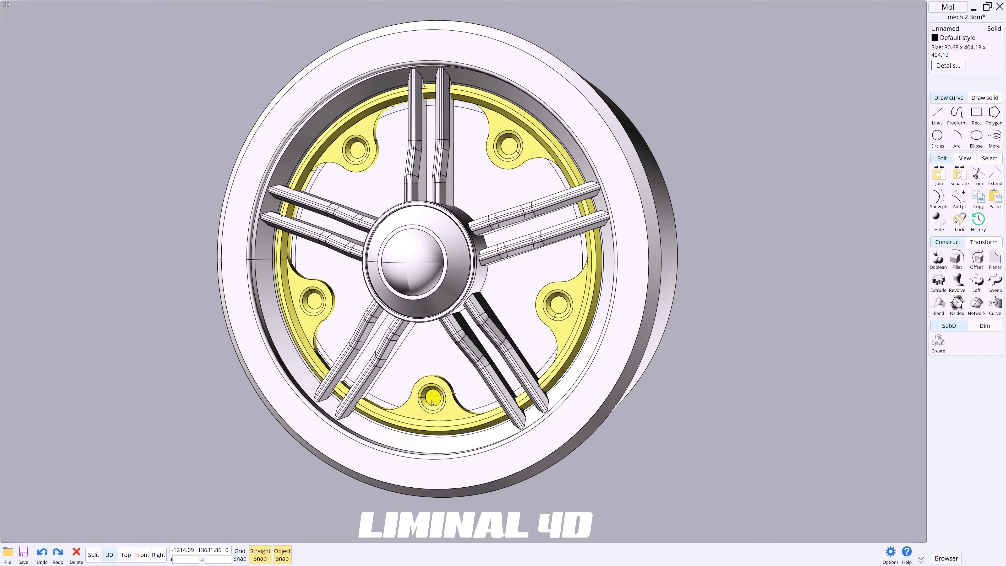
left_click(477, 353)
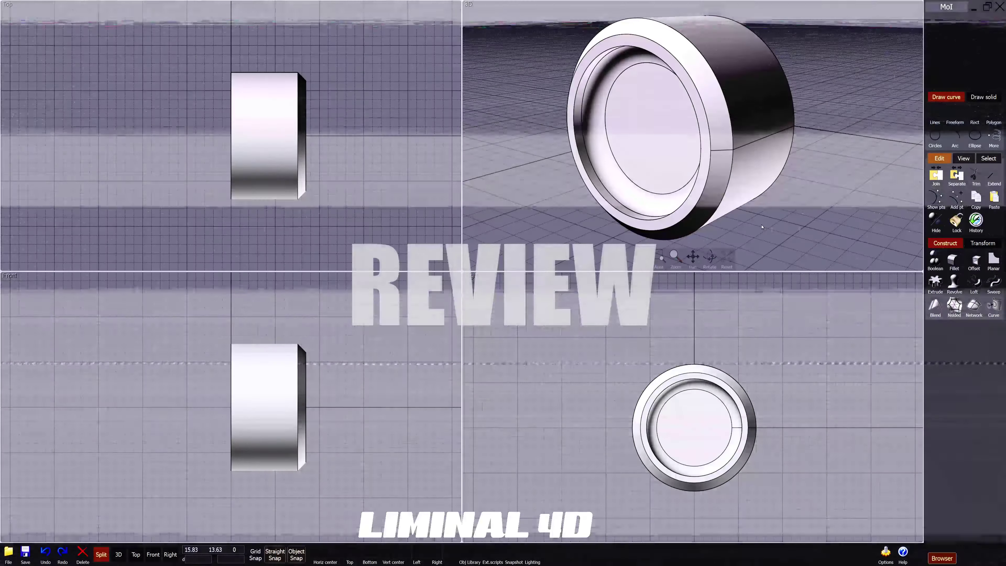
left_click(655, 176)
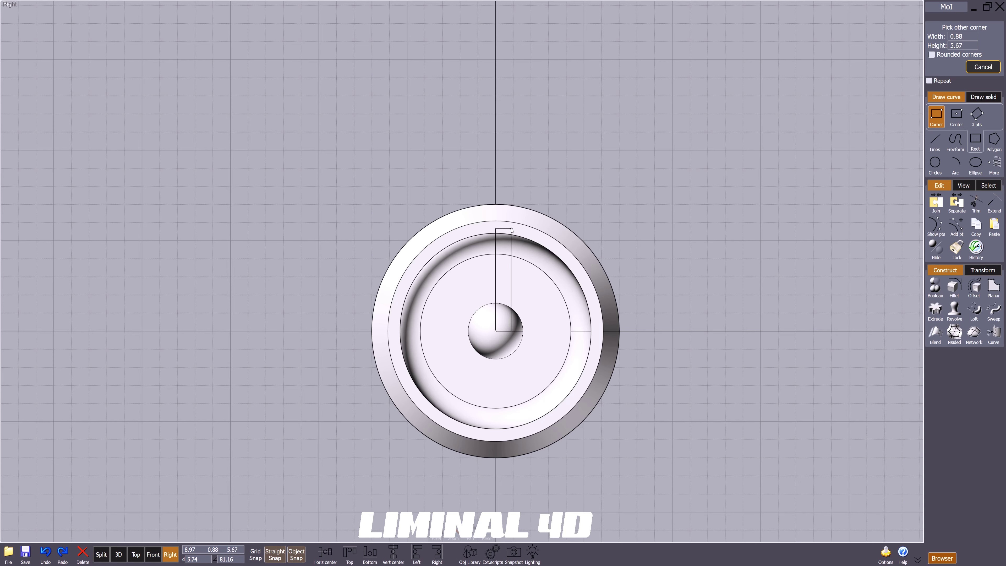
Step: Draw a rectangle about 0.88 wide and 5.67 high from the hub centre up to the rim, and centre it on the vertical axis
left_click(511, 228)
left_click_drag(504, 331, 496, 332)
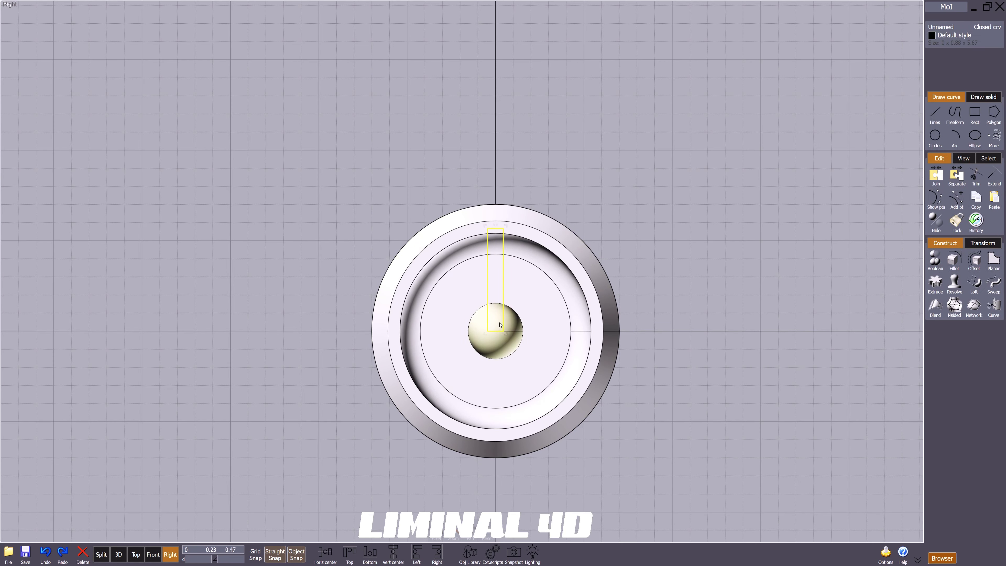
Step: Extrude the rectangle about 3.47 inward into the wheel with capped ends to form a spoke block
key("space")
key("space")
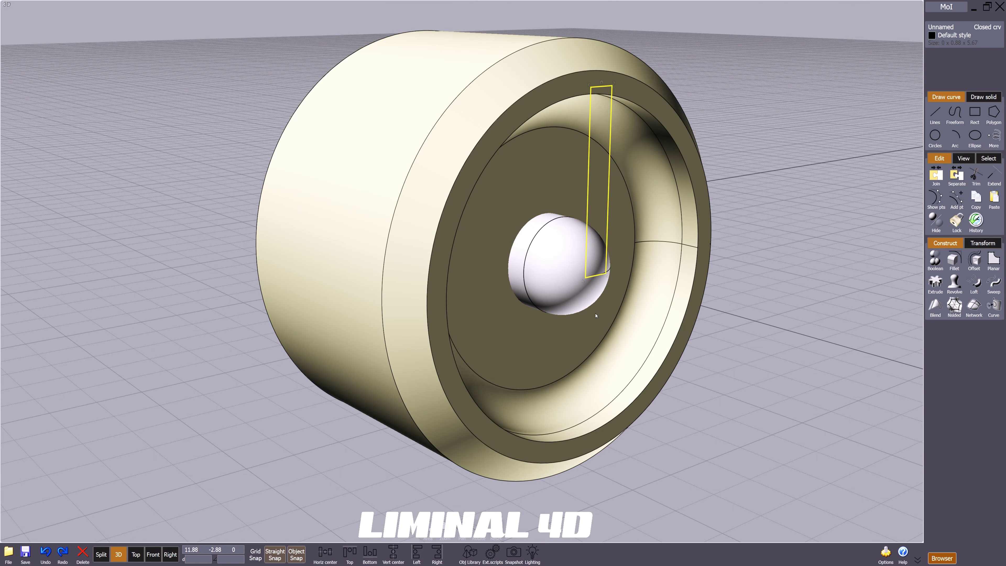
key("e")
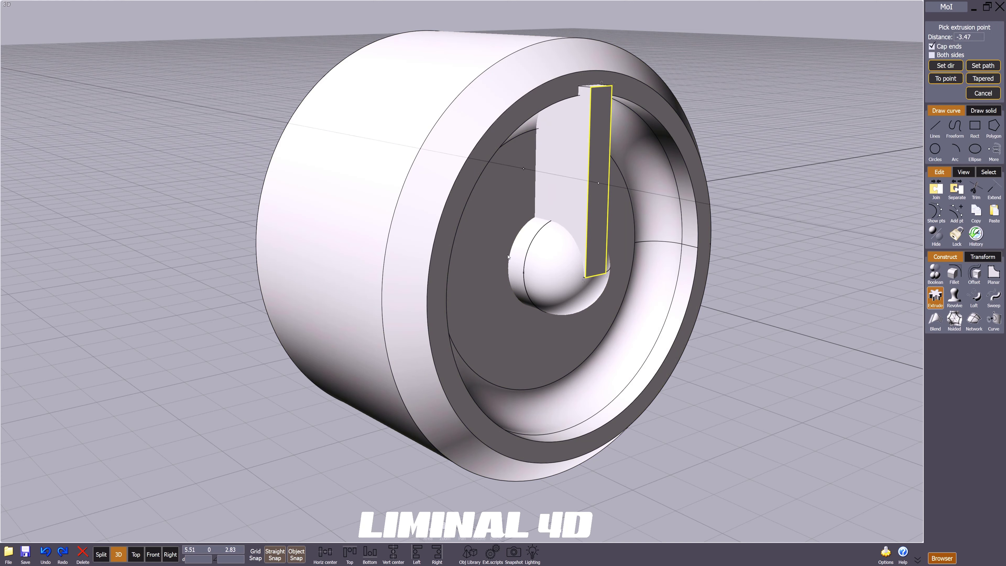
left_click(508, 257)
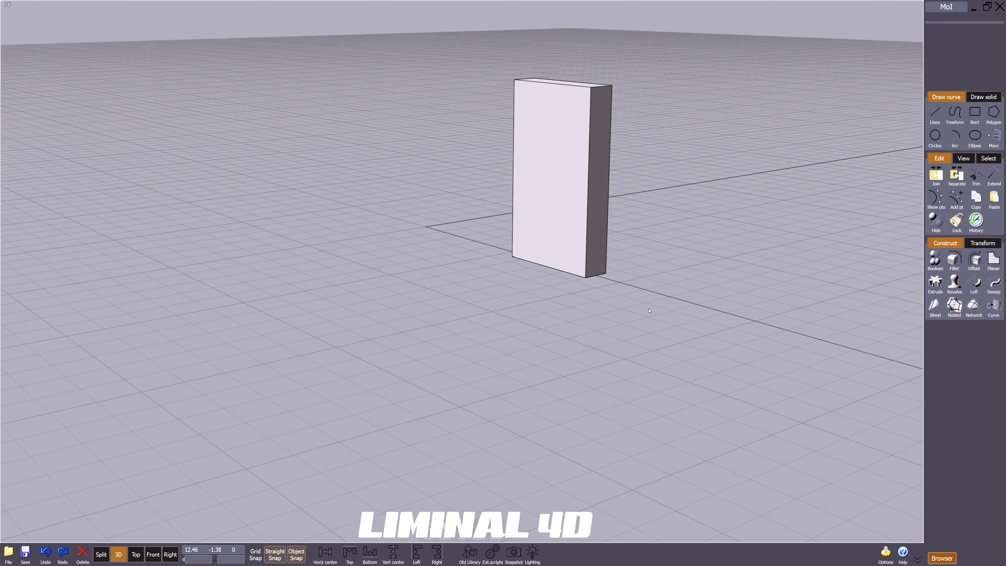
Step: Draw a two-segment polyline over the block in the front view, about 7.9 high and 1.5 wide, running straight down and then slanting outward past the lower outer corner
left_click(581, 229)
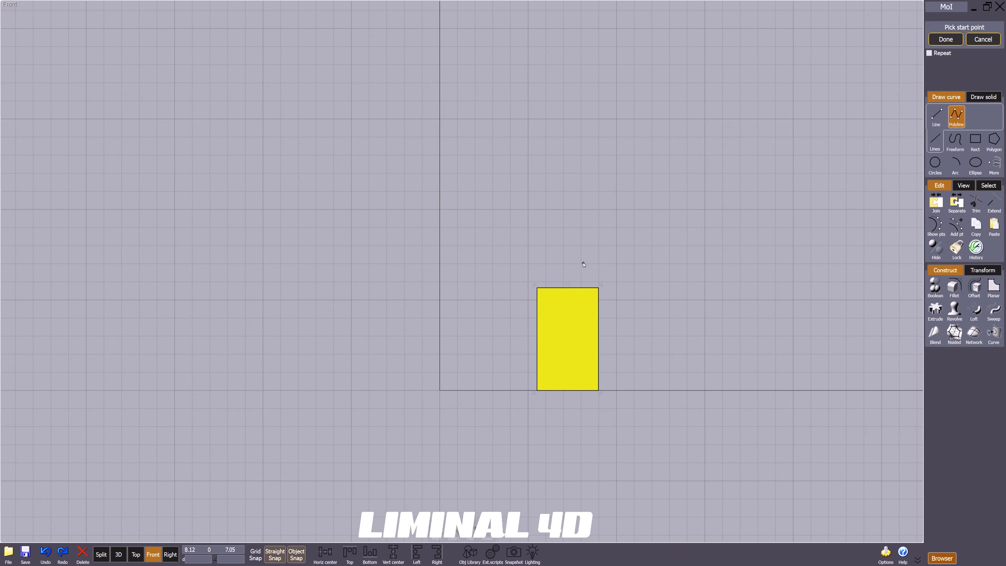
left_click(582, 263)
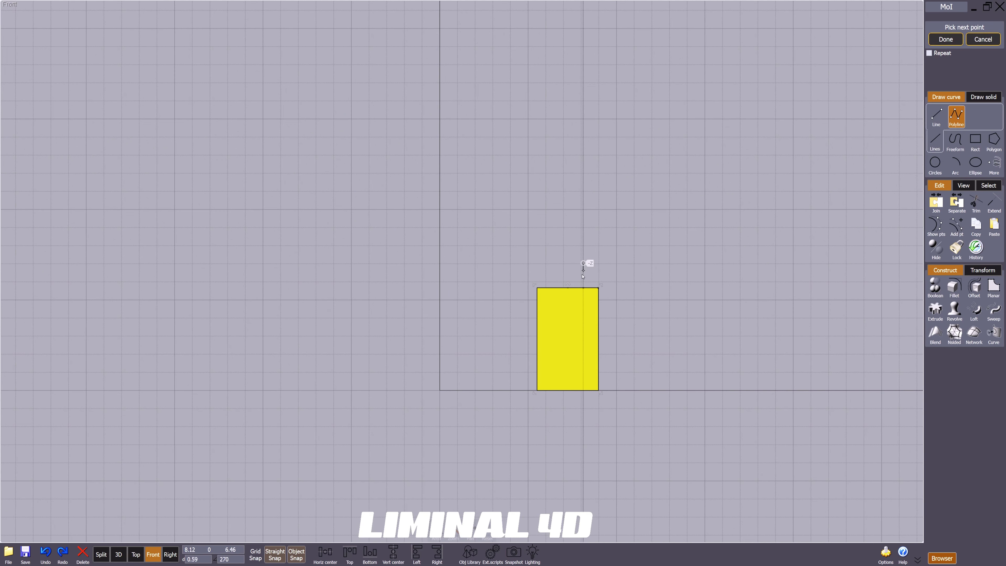
left_click(583, 340)
left_click(609, 405)
right_click(609, 404)
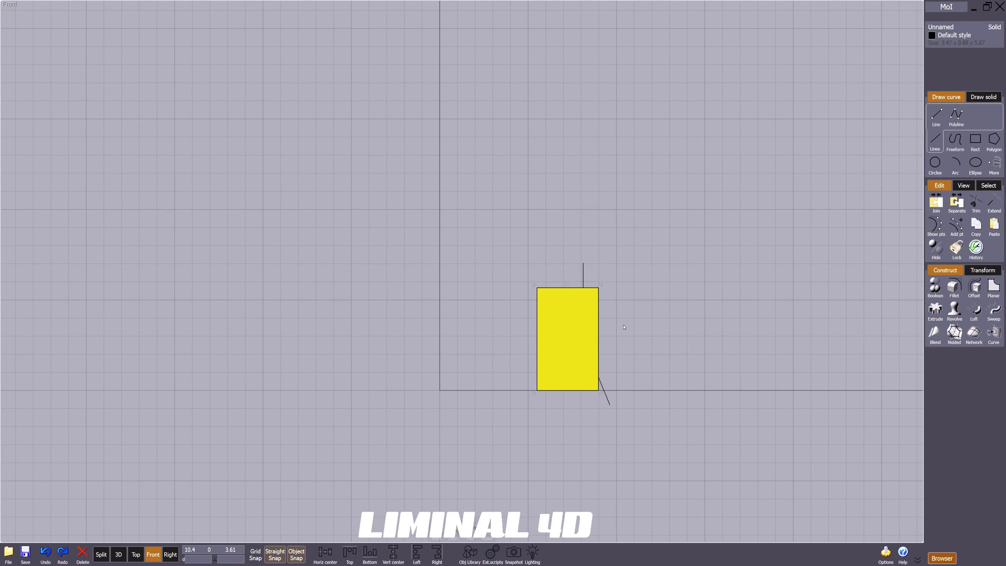
Step: Move the polyline sideways out of the block so it stands clear of the block's side face
left_click(629, 390)
left_click(605, 391)
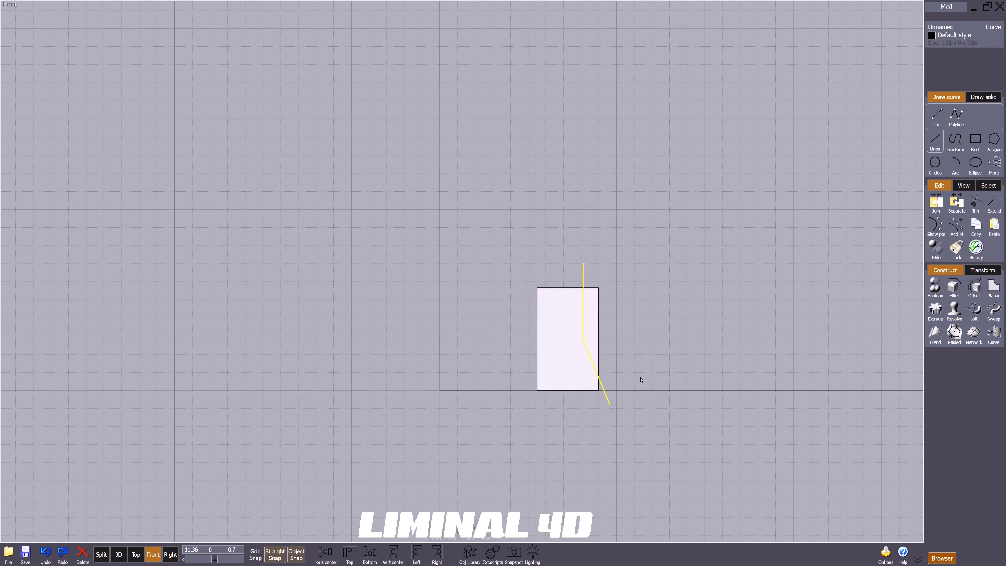
left_click(628, 391)
key("space")
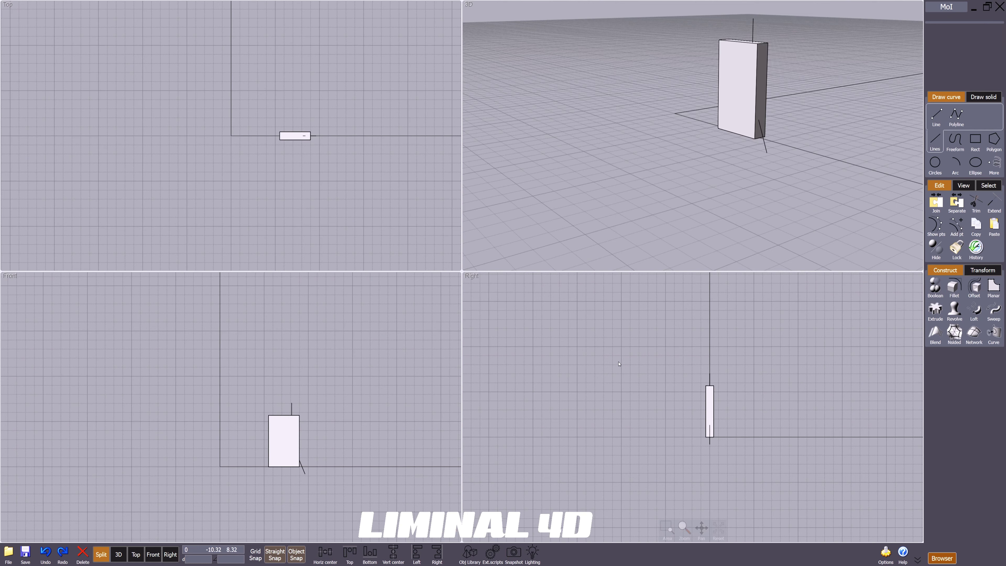
left_click(710, 442)
key("m")
left_click(710, 458)
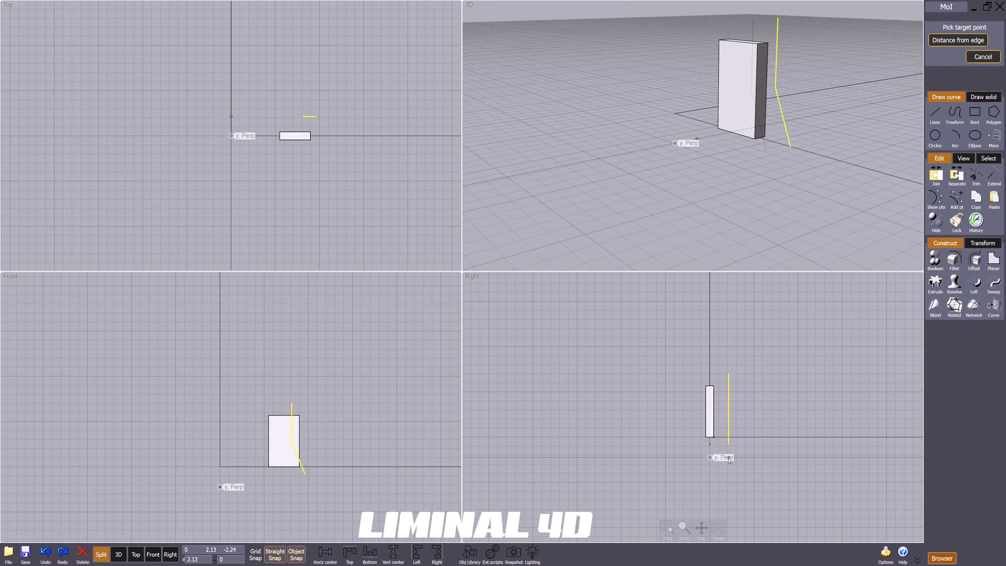
left_click(687, 457)
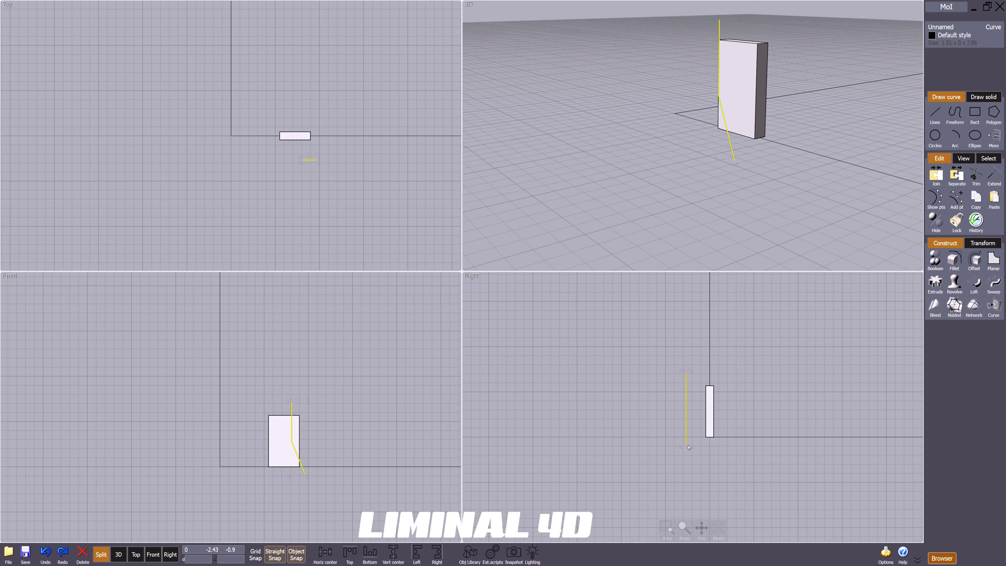
Step: Cut the block with the polyline using a Boolean operation, splitting it into two solids
left_click(666, 452)
left_click(153, 554)
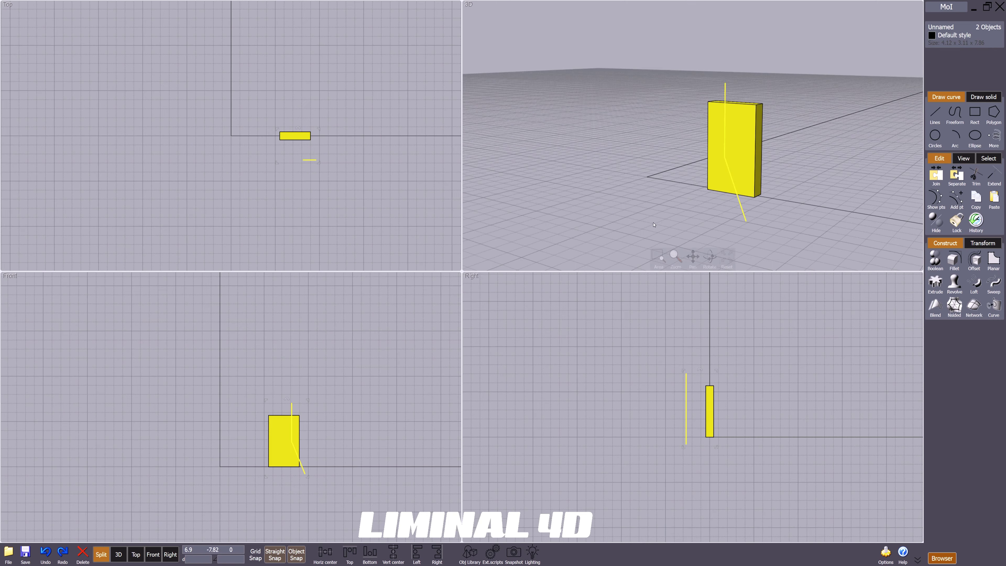
right_click_drag(586, 234, 653, 232)
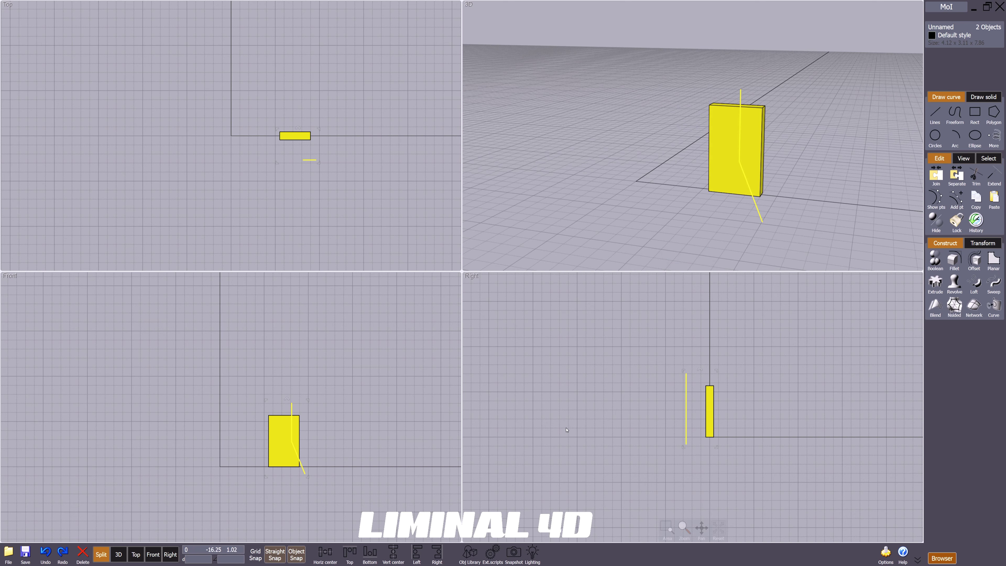
key("b")
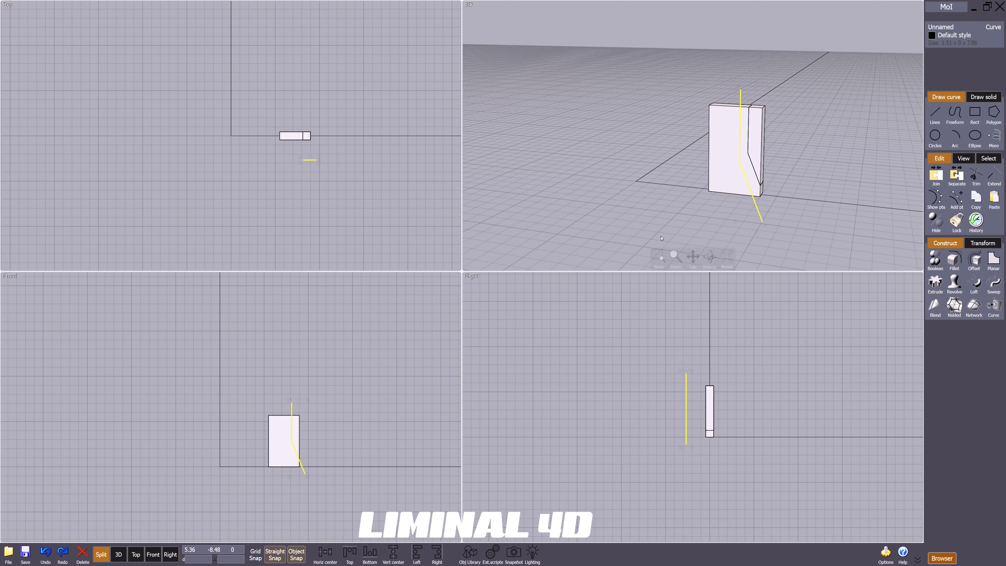
Step: Delete the cutting polyline and the outer piece cut from the block, keeping the bent spoke profile
right_click_drag(660, 238, 630, 235)
left_click(642, 234)
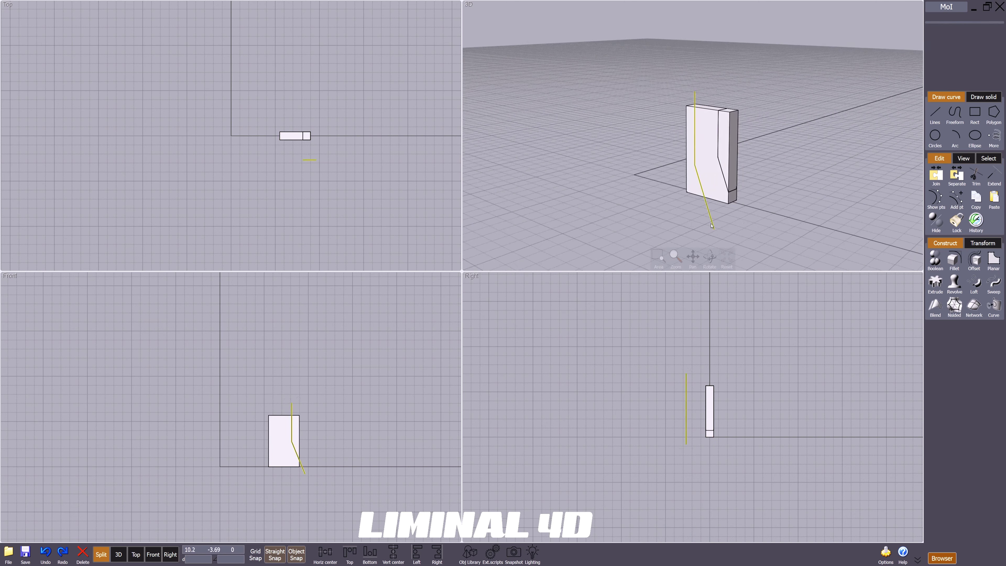
left_click(711, 225)
key("Delete")
left_click(734, 149)
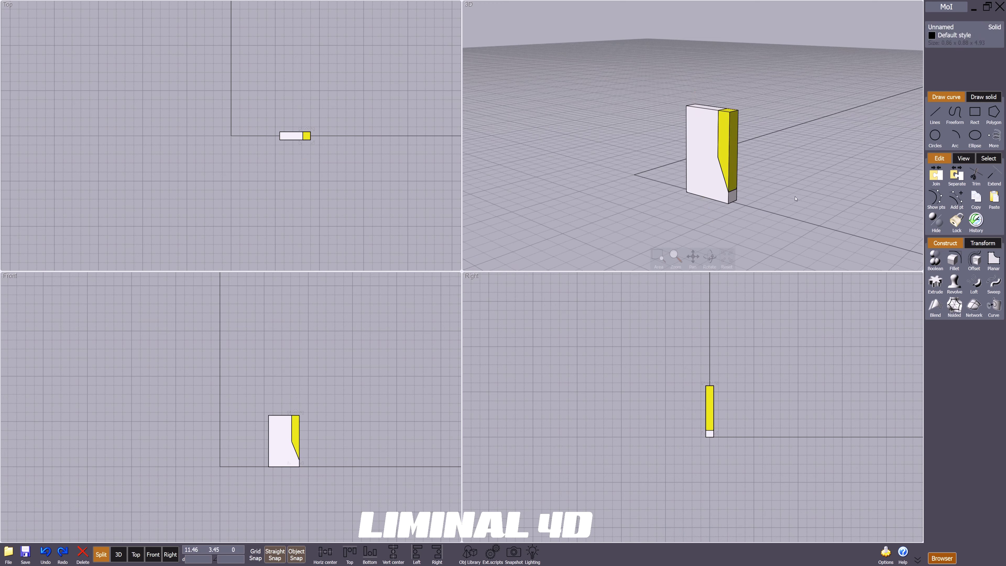
key("Delete")
scroll(796, 190, "up", 3)
left_click(669, 202)
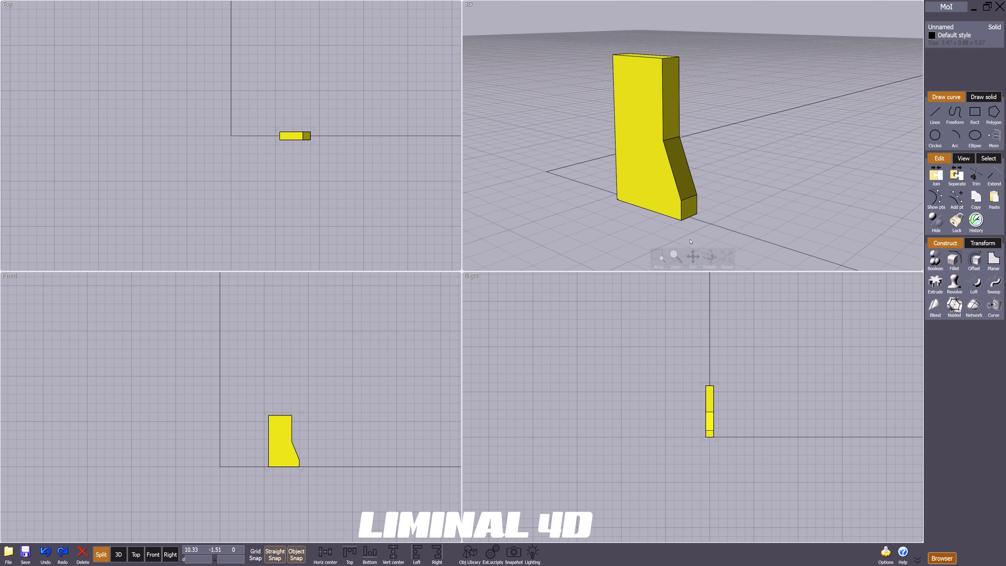
key("f")
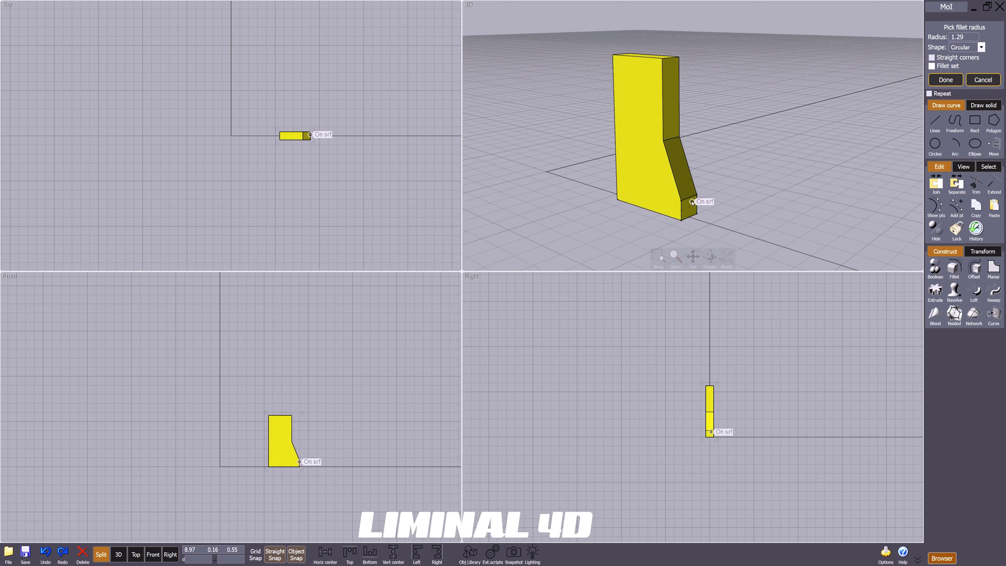
key("Escape")
Step: Round the two bend edges on the spoke's front face with a circular fillet
left_click(688, 198)
left_click(670, 139)
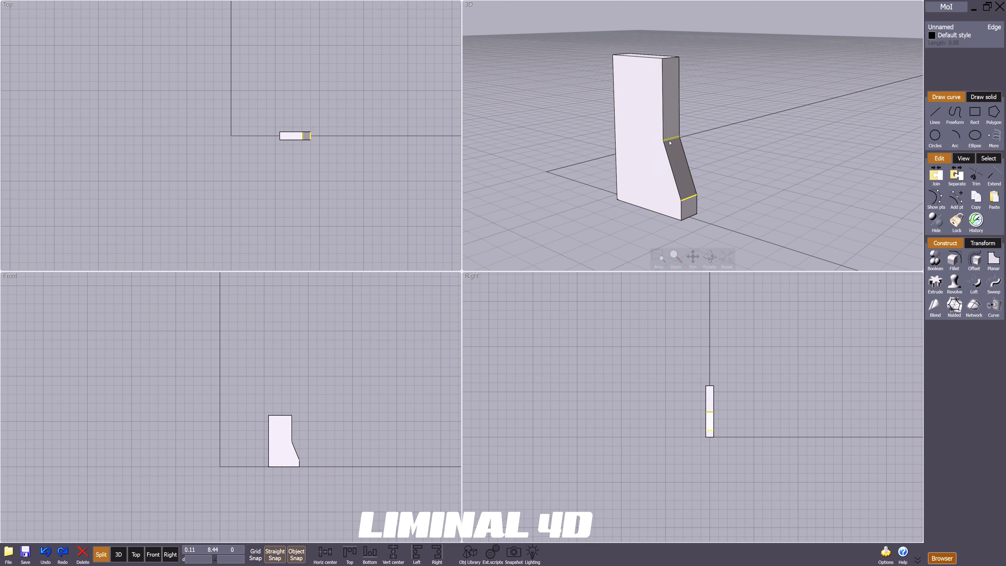
key("f")
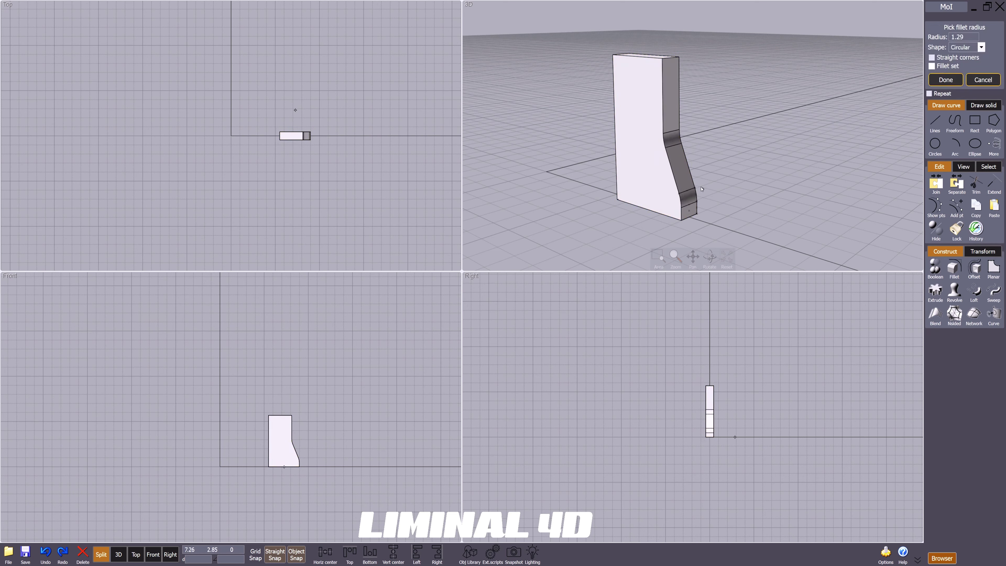
left_click(678, 183)
Step: Chamfer the long front edges on both sides of the spoke with a distance of 0.26
left_click(676, 201)
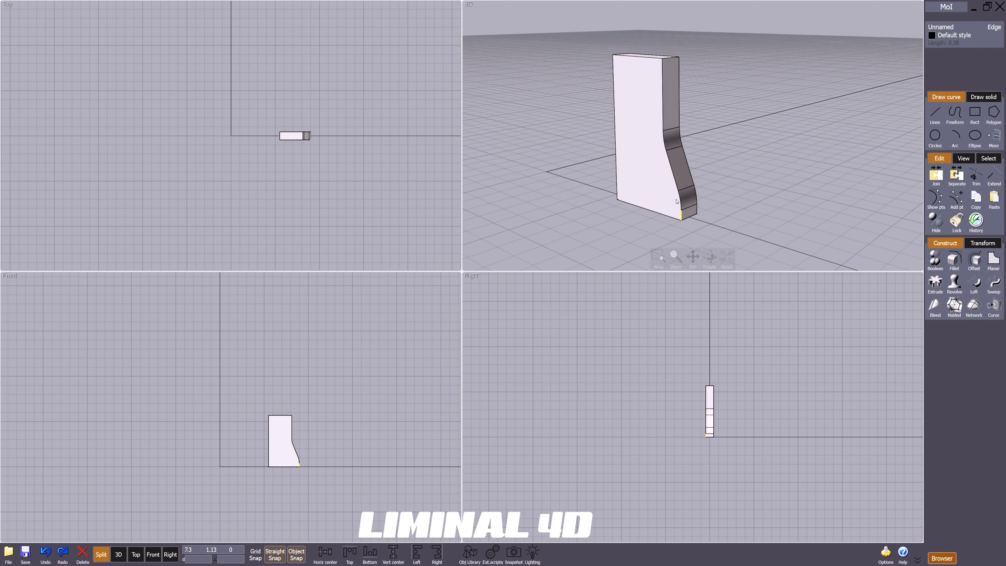
left_click(679, 200)
left_click(671, 170)
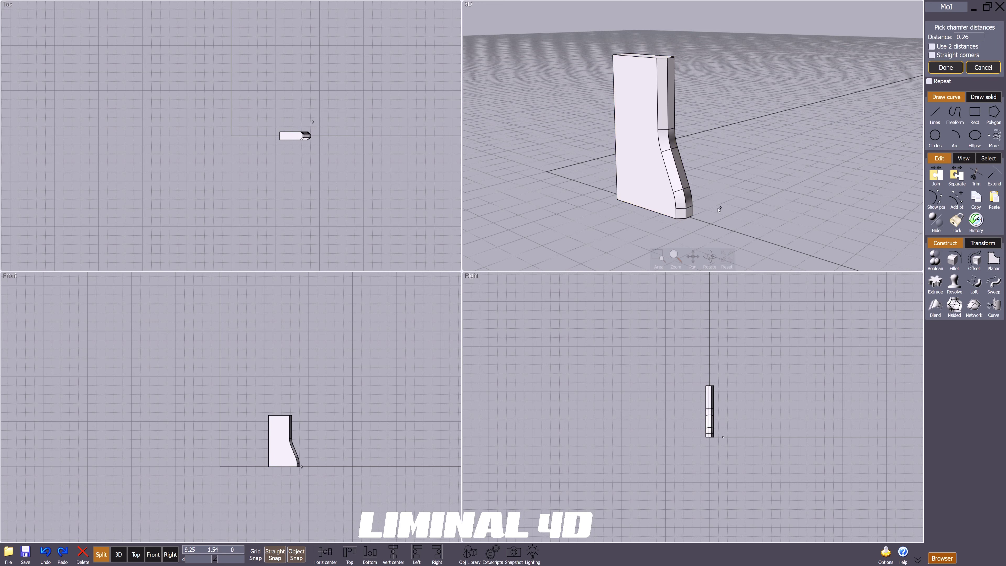
mouse_move(719, 210)
right_mouse_down()
mouse_move(613, 206)
mouse_move(709, 210)
right_mouse_up()
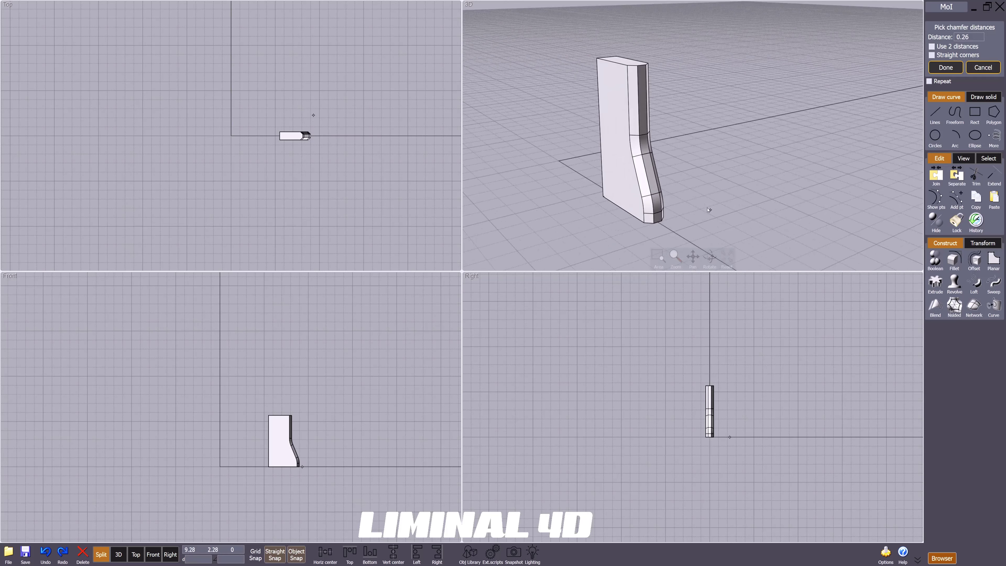
right_click(700, 204)
Step: Show the hidden wheel and hub dome again and clear the selection
middle_click_drag(699, 205, 700, 157)
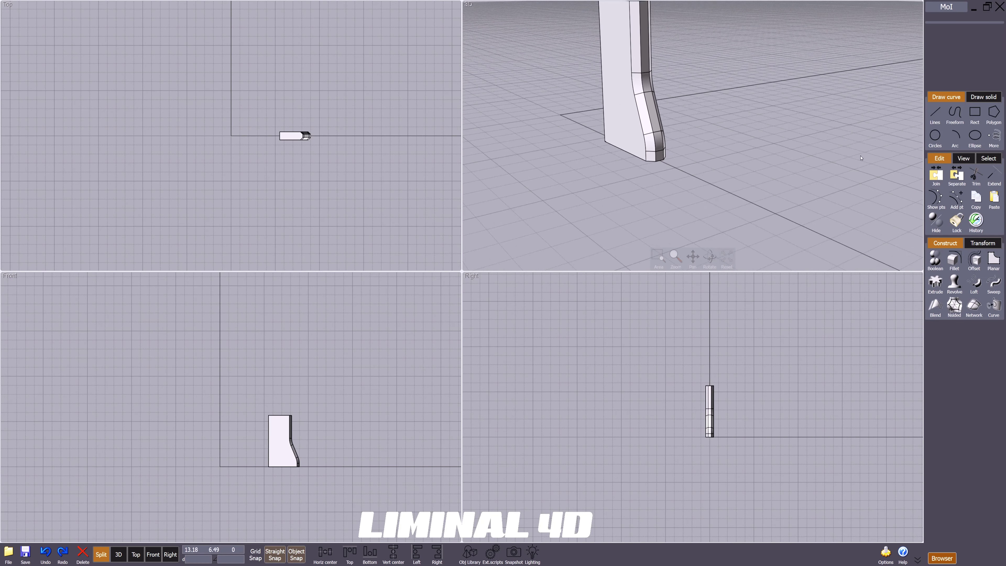
left_click(936, 222)
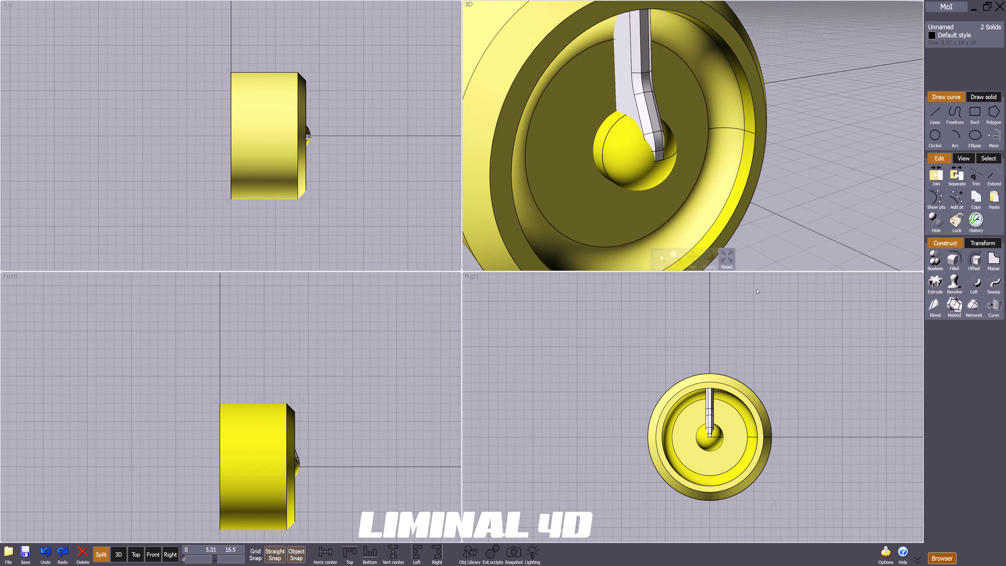
left_click(840, 217)
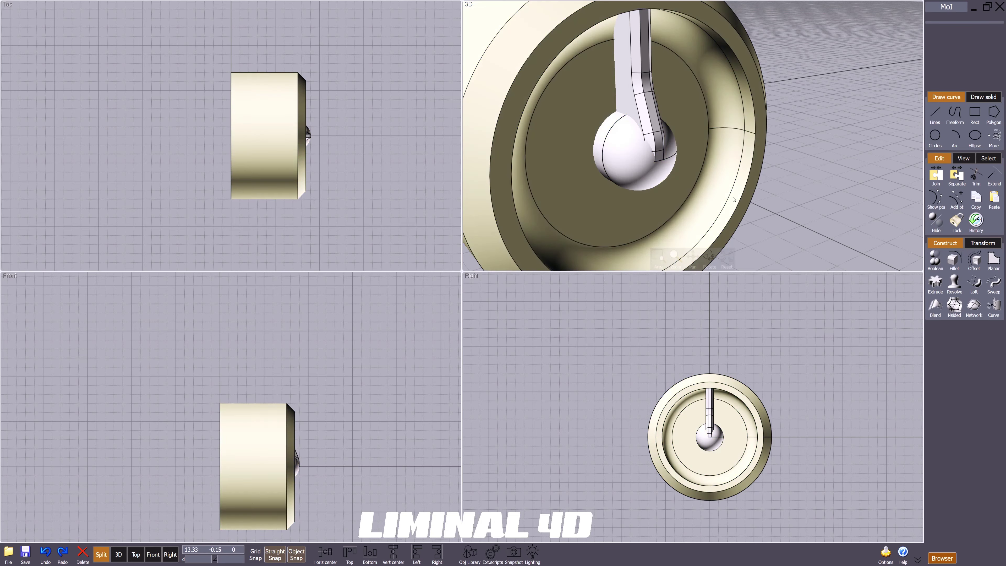
Step: Move the spoke back along the wheel's axis so its lower end sinks into the hub dome
left_click(647, 107)
key("space")
right_click_drag(561, 274, 584, 274)
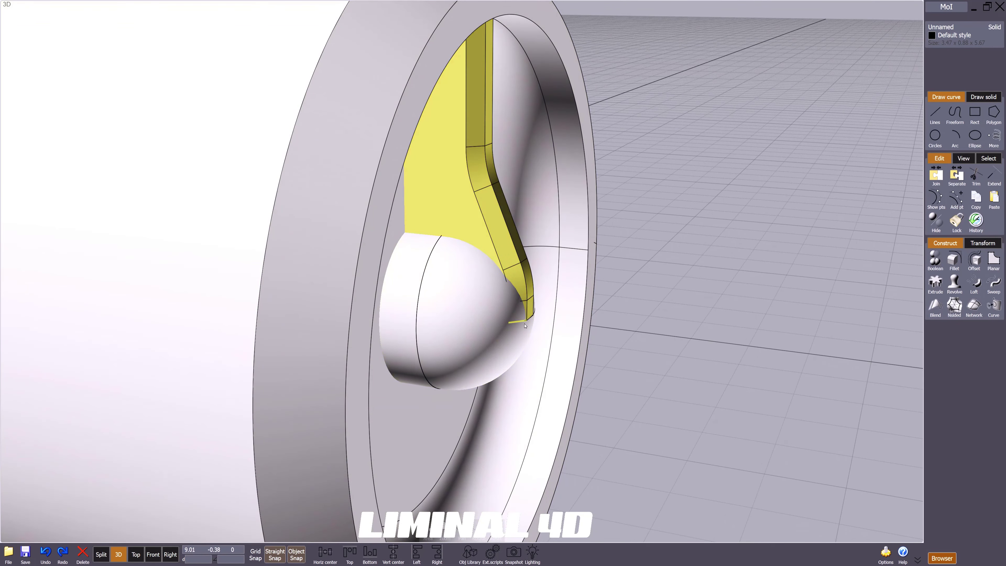
key("m")
right_click(503, 338)
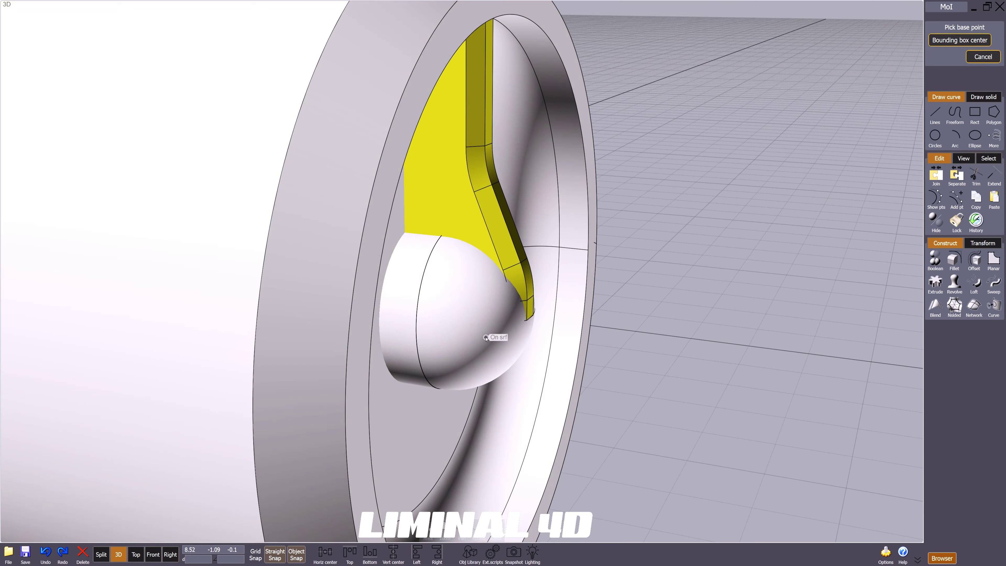
left_click(415, 343)
left_click(409, 344)
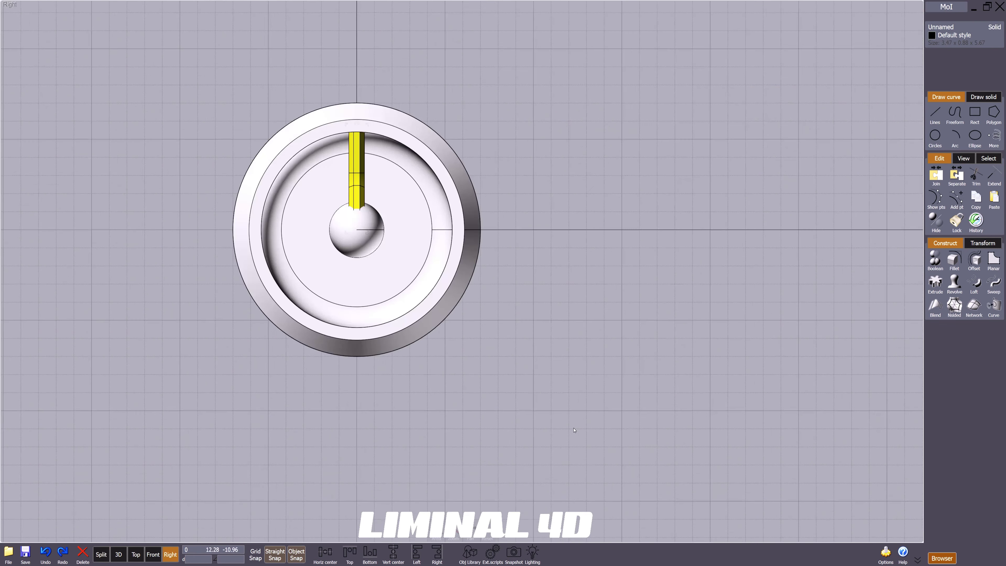
Step: Circular-array the spoke around the wheel's center with an item count of 5 over 360 degrees
left_click(983, 243)
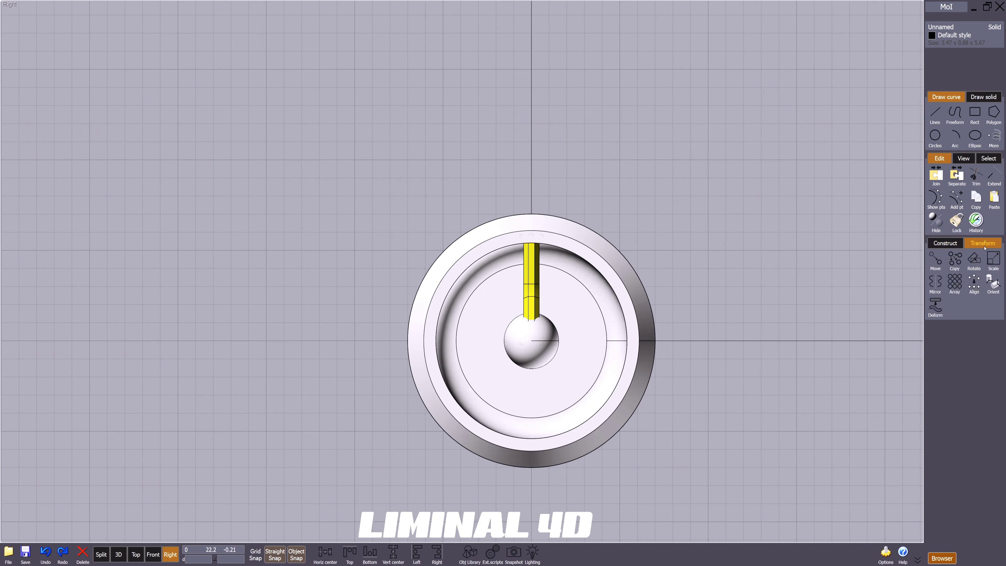
left_click(955, 286)
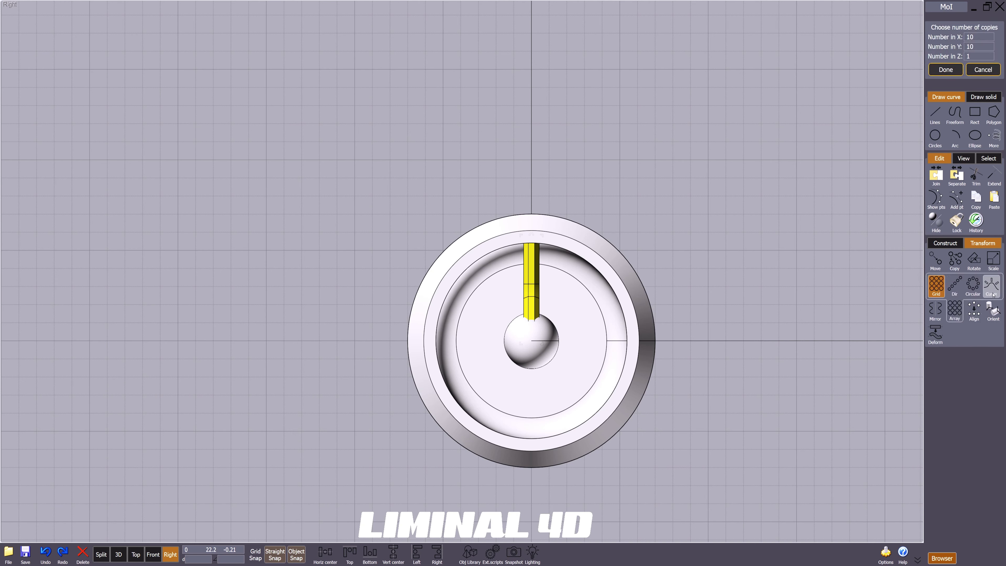
left_click(974, 286)
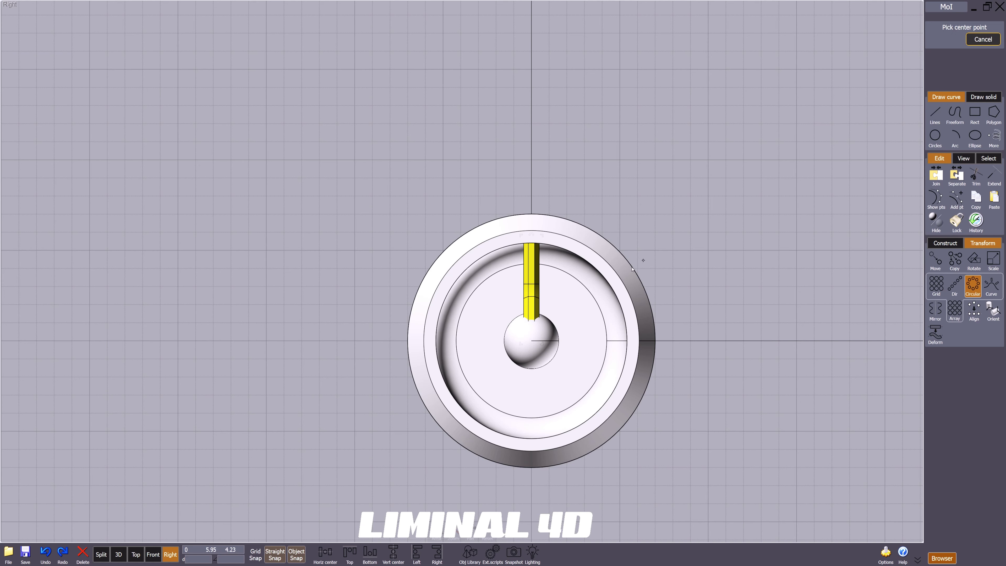
left_click(531, 341)
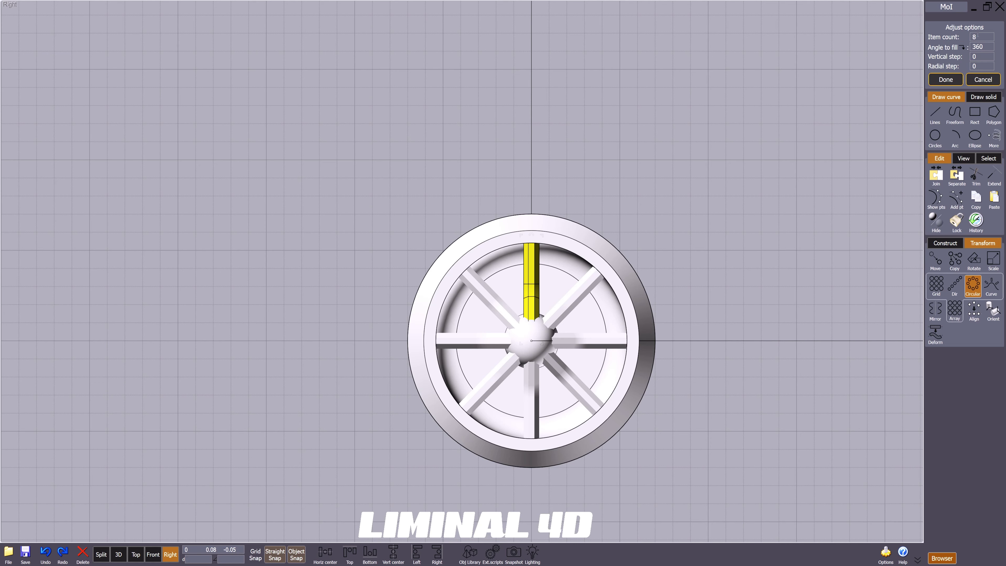
double_click(974, 37)
key("Return")
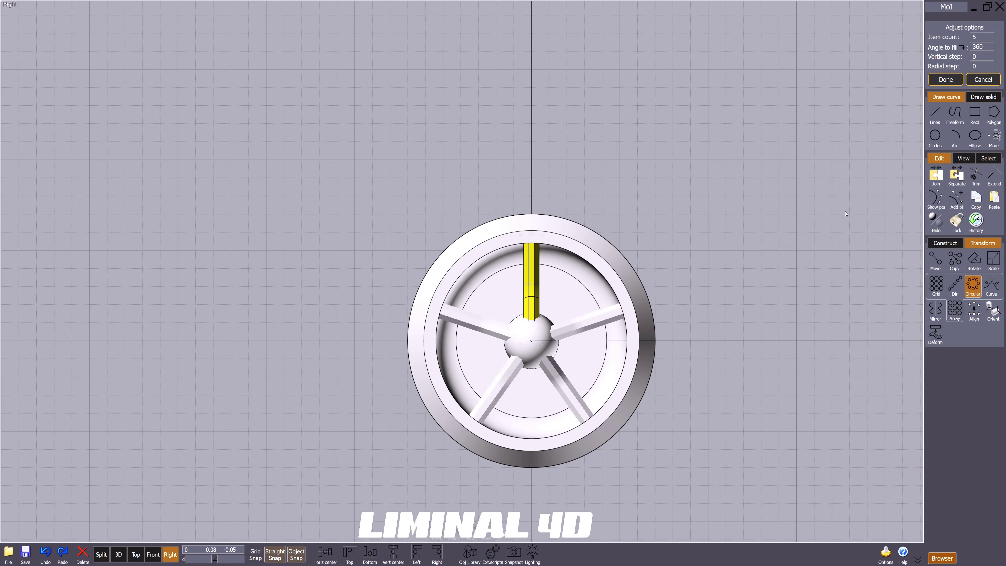
left_click(950, 85)
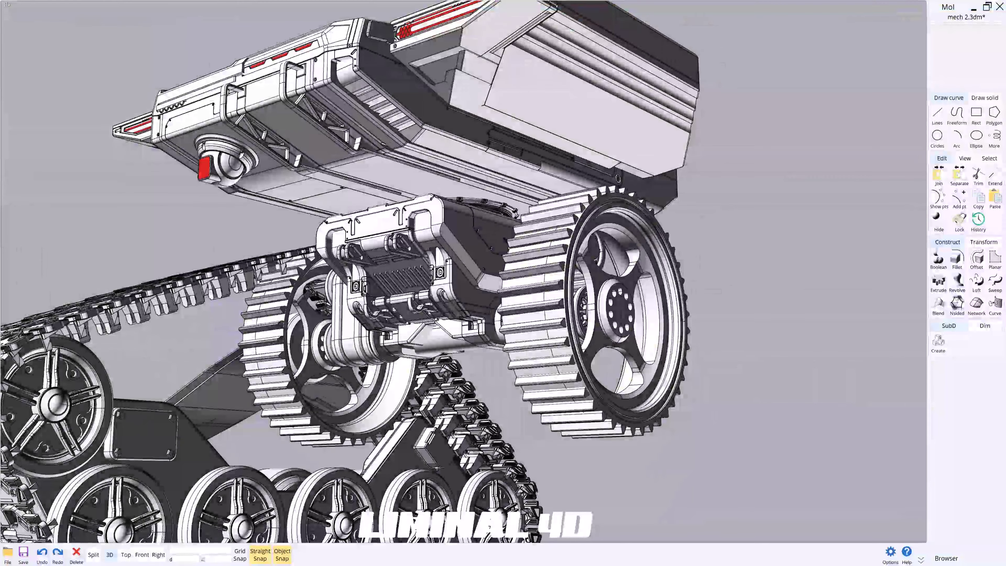
Step: Examine the repeated teeth around the mech's drive wheel and the holes and cutouts around its hub
right_click_drag(799, 321, 748, 319)
scroll(748, 318, "up", 3)
middle_click_drag(724, 306, 751, 306)
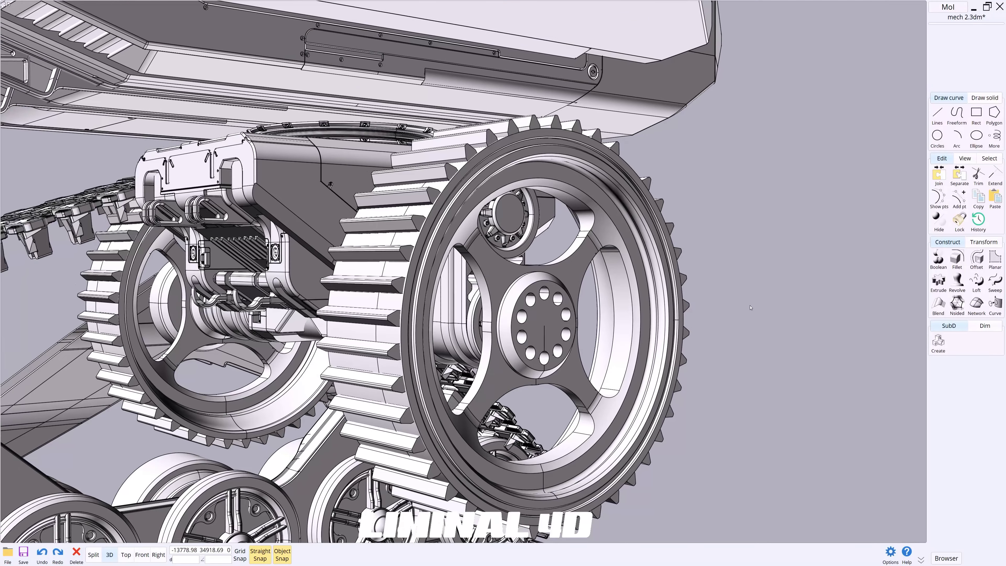
right_click_drag(750, 306, 721, 307)
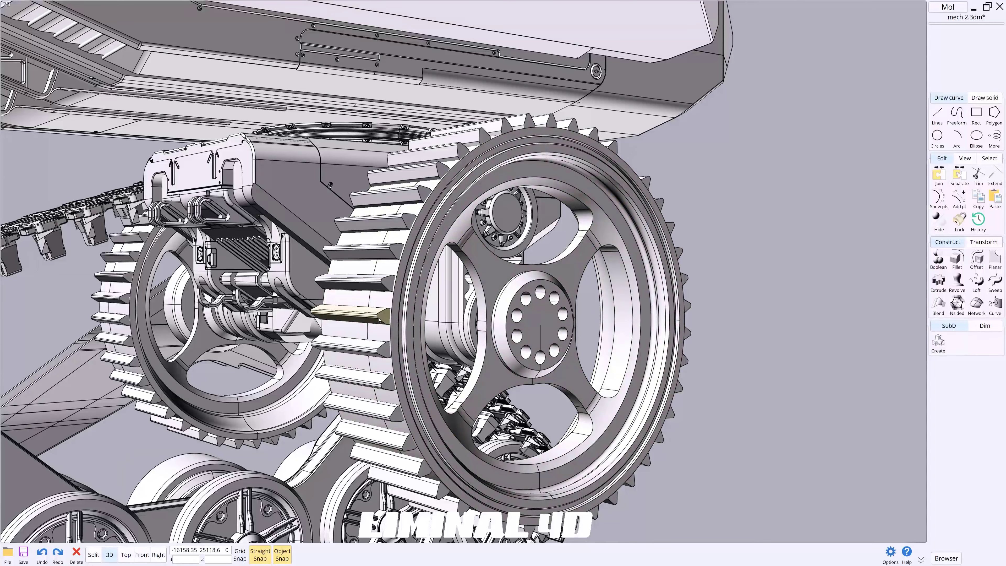
left_click(414, 455)
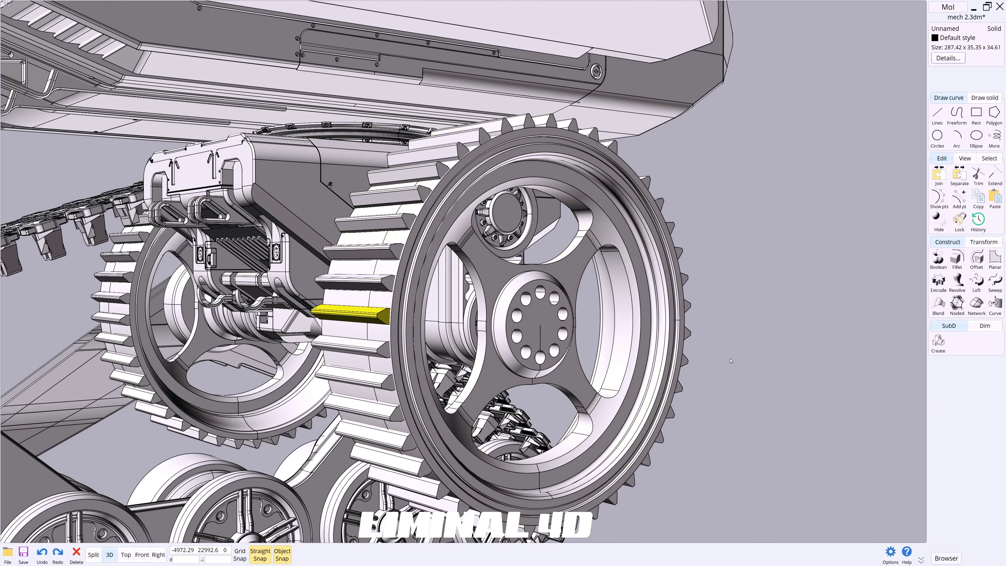
key("Escape")
scroll(505, 336, "up", 3)
left_click(521, 341)
scroll(521, 342, "up", 2)
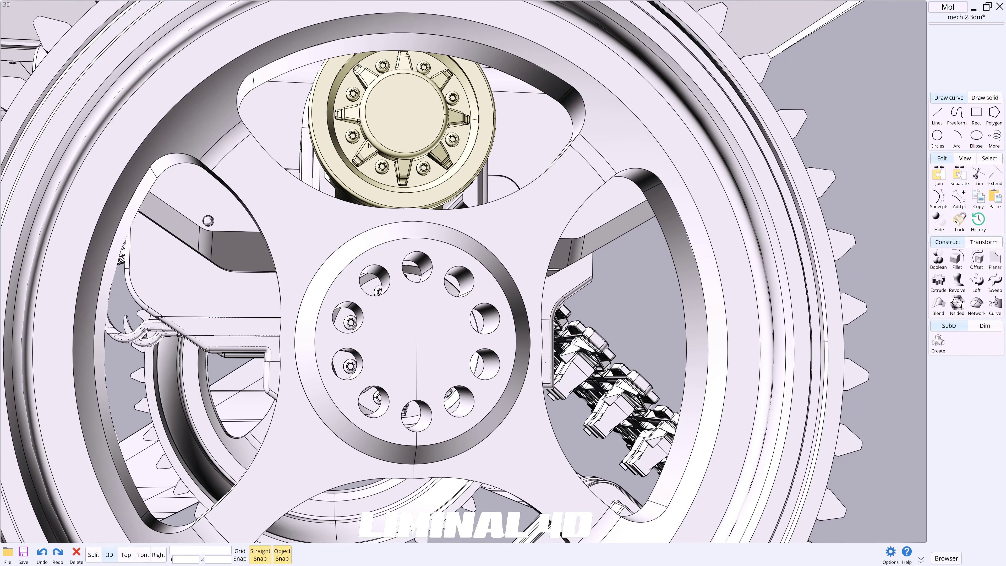
Step: Inspect the repeated parts on the mech's turntable ring, track links and spoked road wheels
scroll(369, 146, "down", 10)
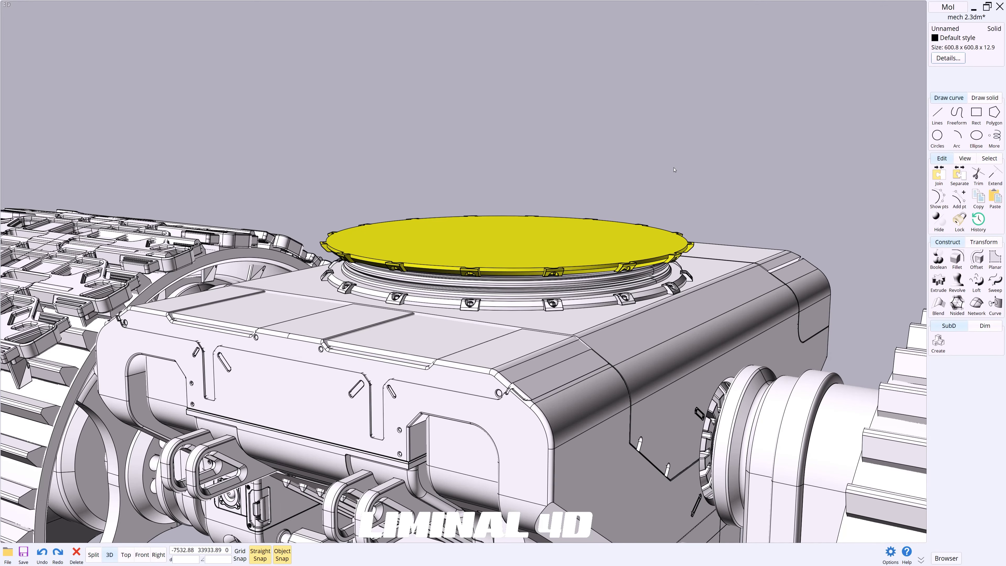
left_click(669, 189)
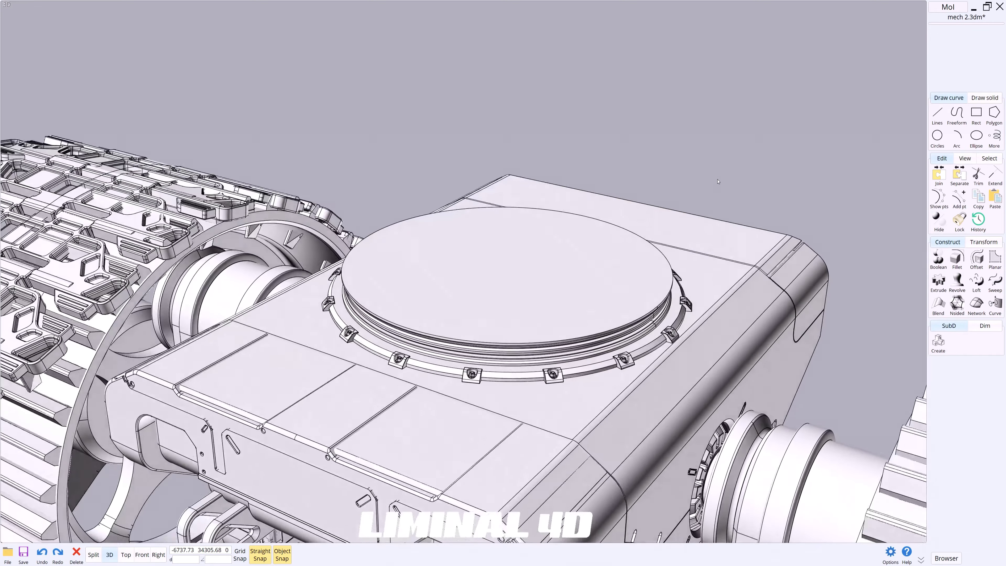
right_click_drag(718, 181, 792, 253)
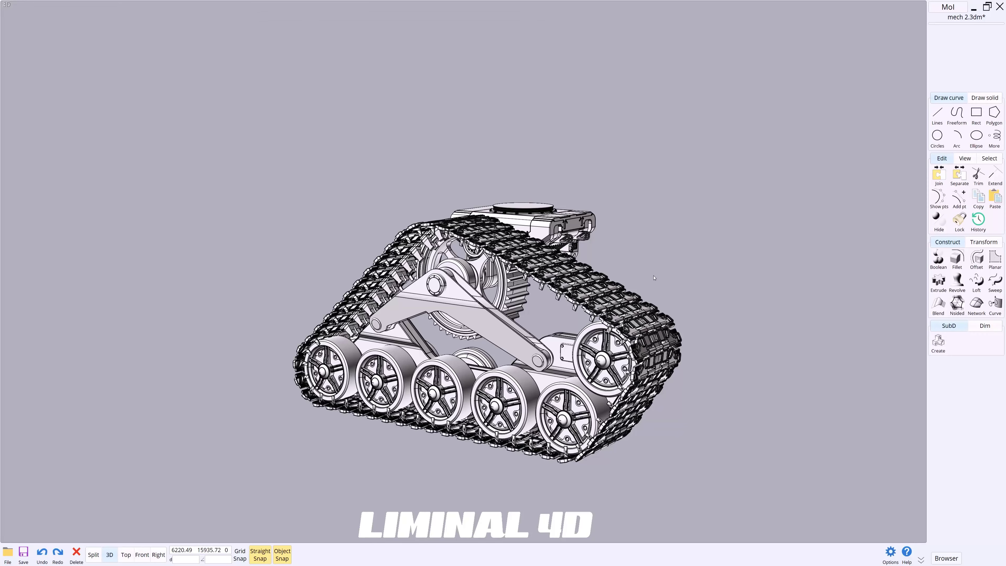
scroll(654, 278, "up", 2)
middle_click_drag(654, 277, 690, 285)
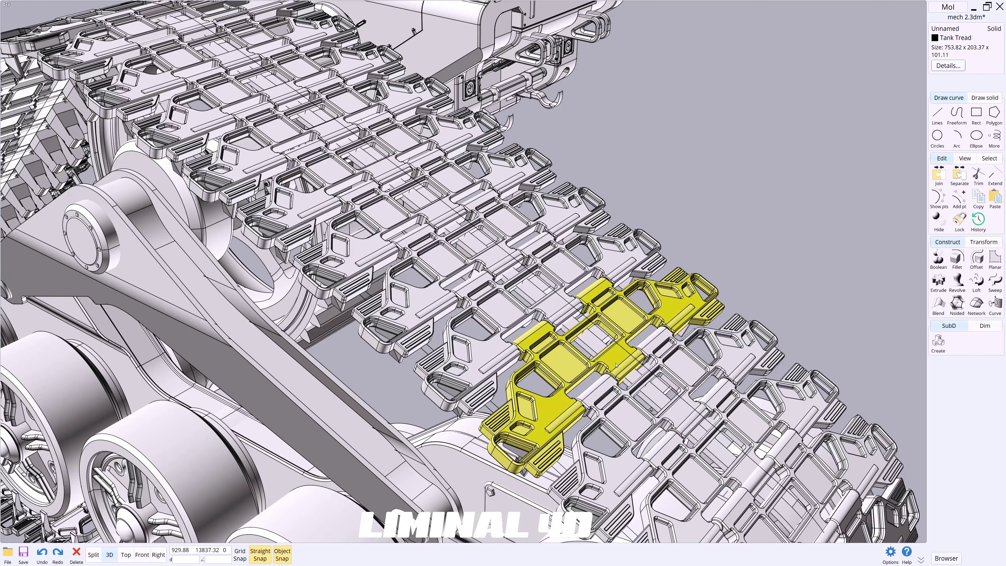
scroll(629, 325, "down", 3)
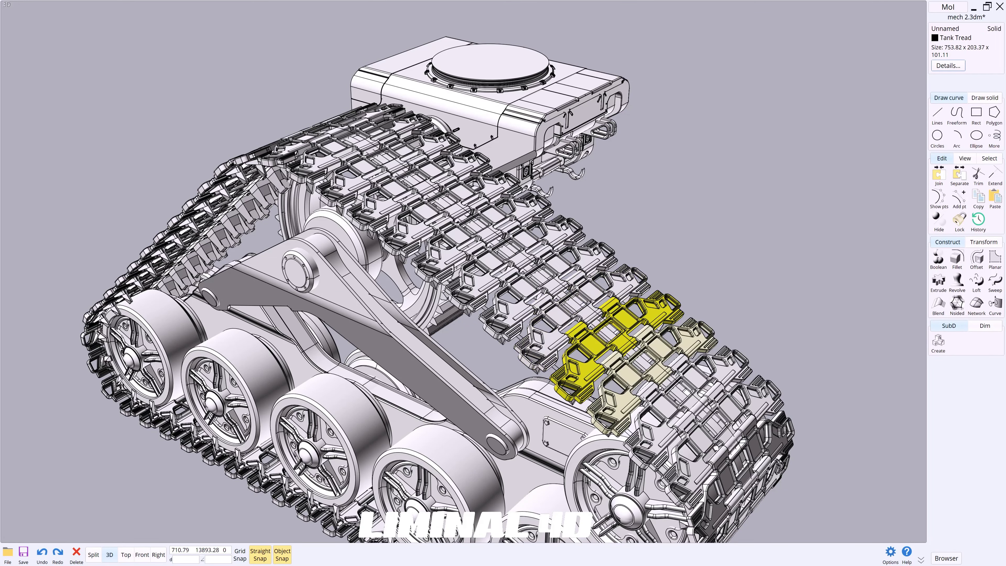
right_click_drag(637, 412, 649, 384)
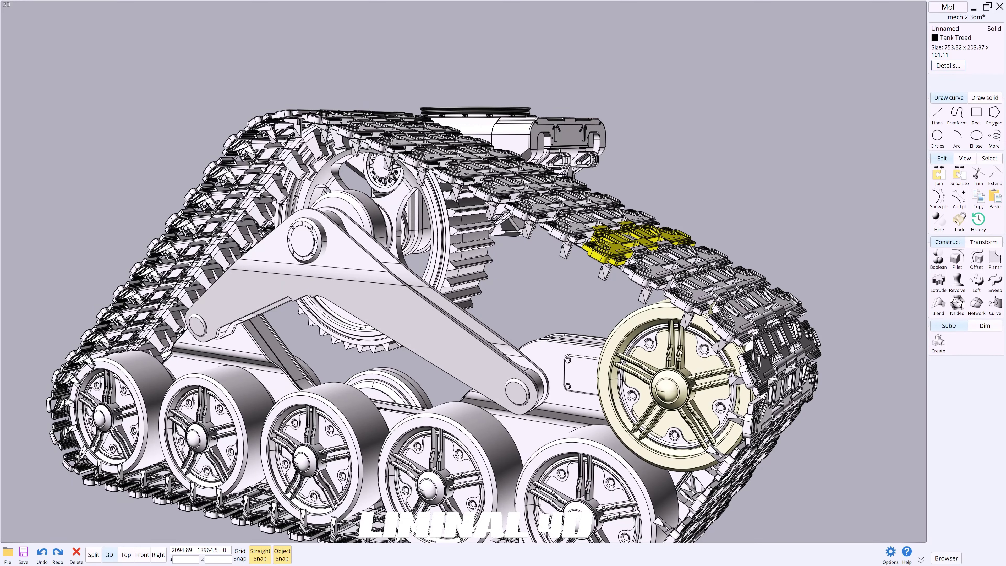
right_click_drag(681, 351, 709, 239)
scroll(709, 238, "down", 2)
scroll(570, 418, "up", 5)
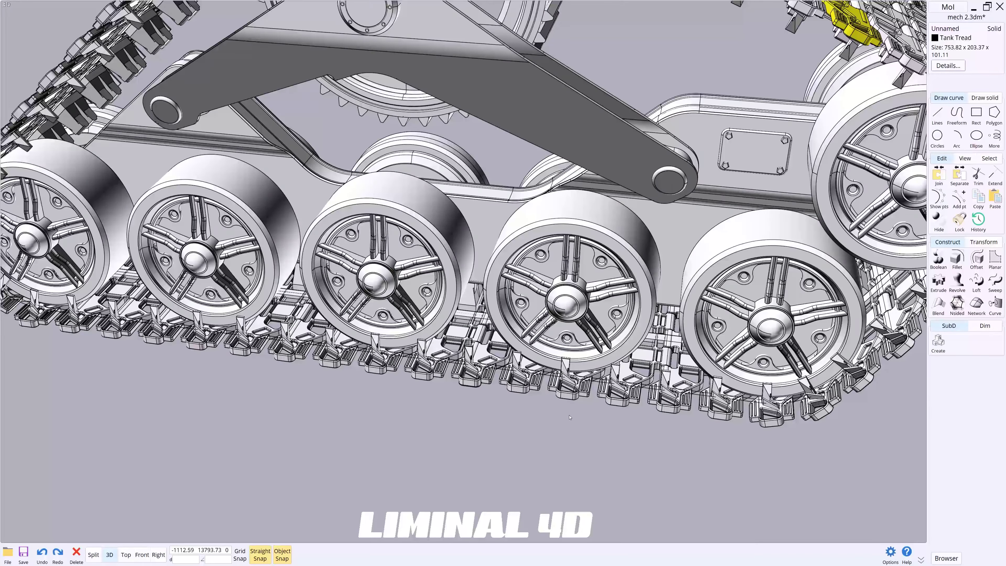
scroll(569, 417, "down", 4)
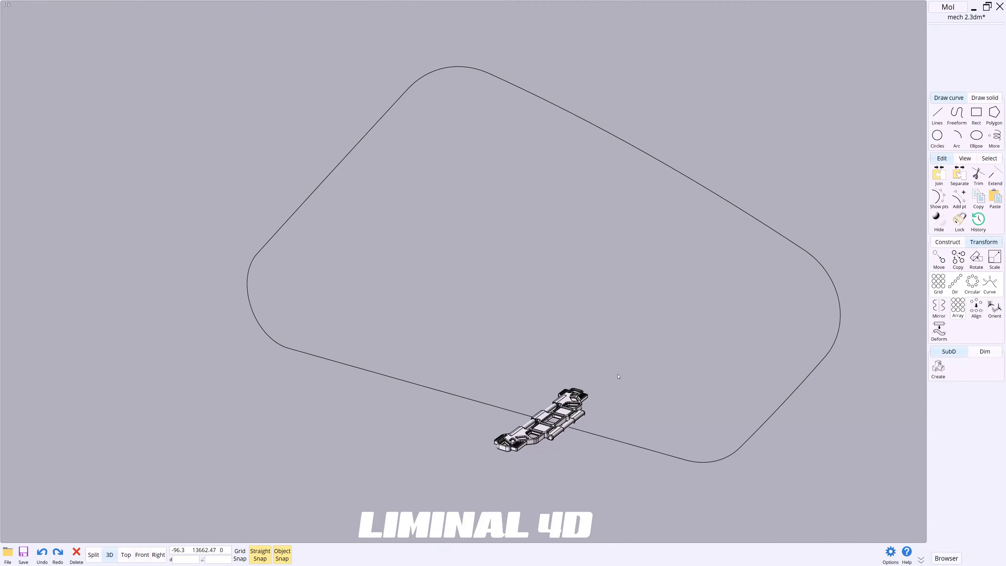
Step: Array the single tread link along the closed track path curve with an item count of 56 and Freeform rotation
left_click(581, 403)
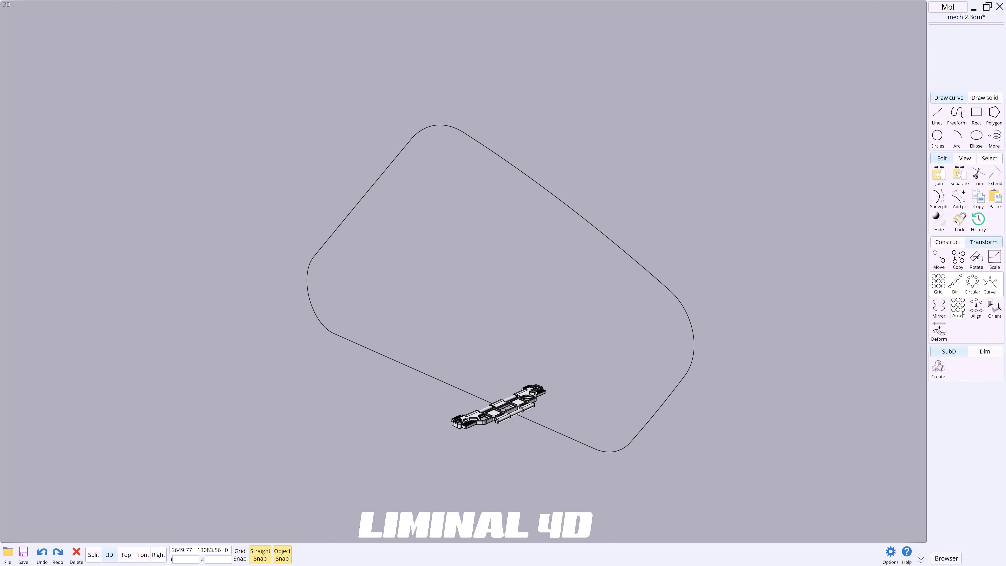
left_click(990, 285)
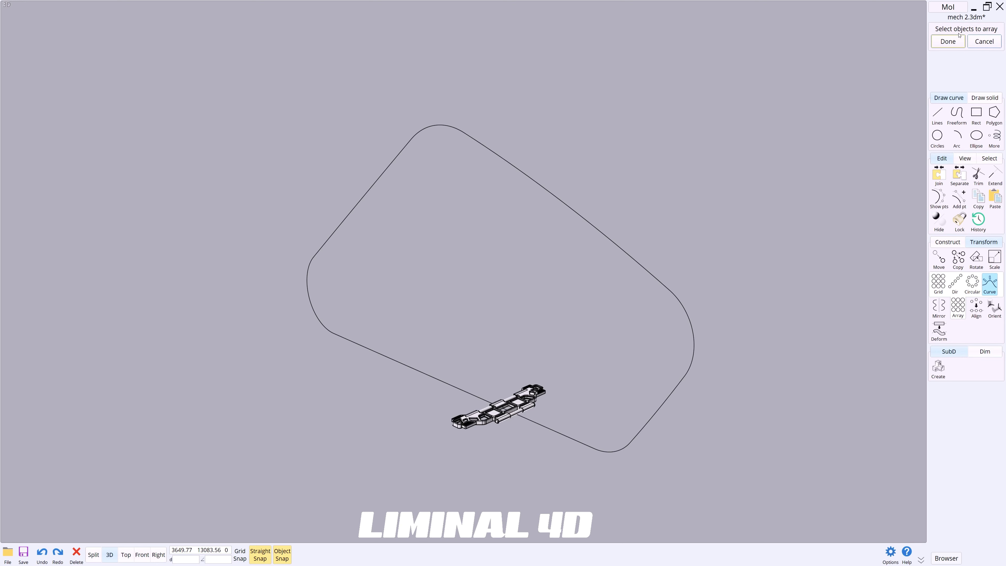
left_click(520, 402)
left_click(948, 40)
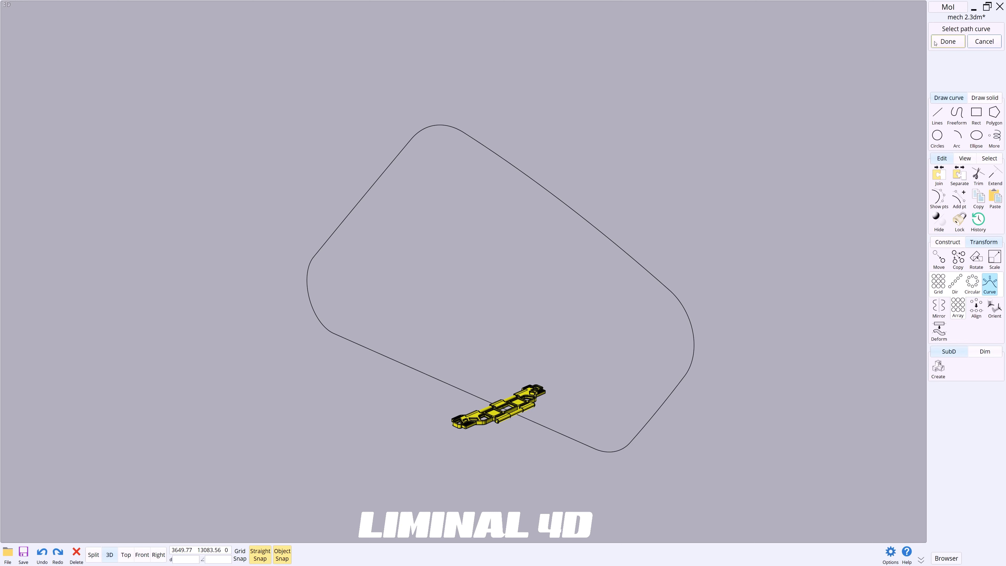
left_click(594, 229)
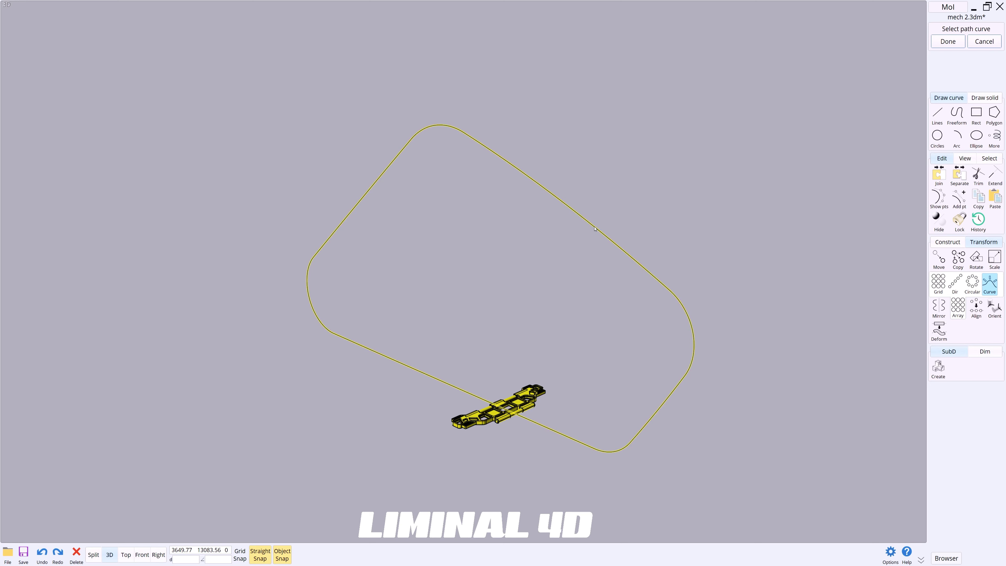
left_click(594, 227)
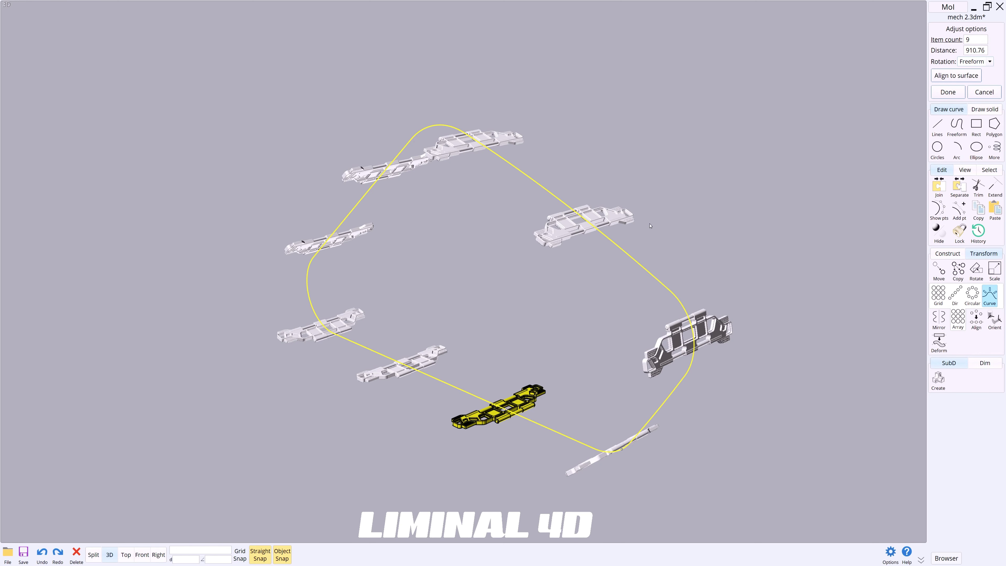
double_click(970, 39)
type("56")
key("Return")
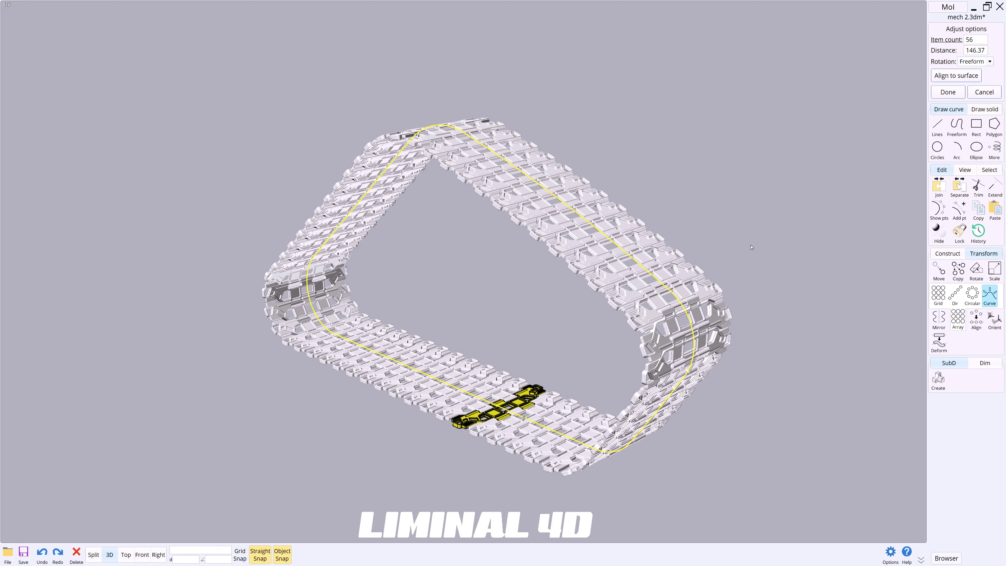